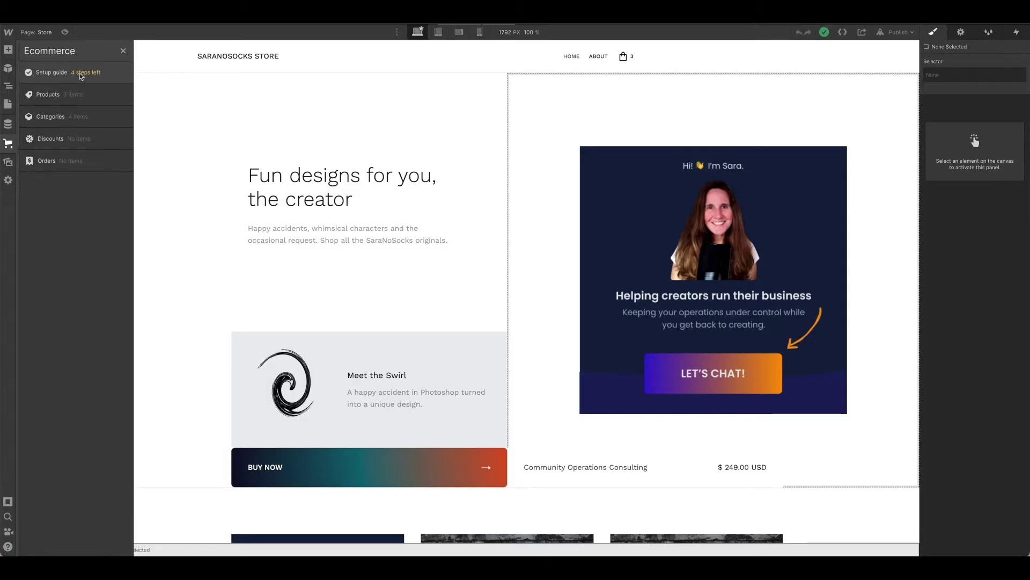
Review the Ecommerce store setup guide, which shows 4 steps left, then close it
{"action": "left_click", "coordinate": [80, 77]}
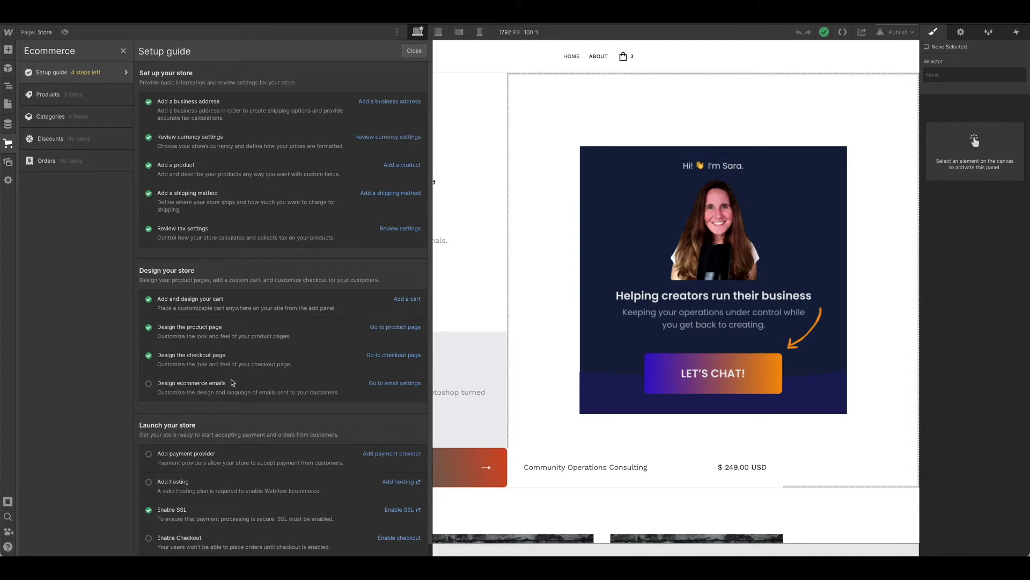
{"action": "left_click", "coordinate": [411, 56]}
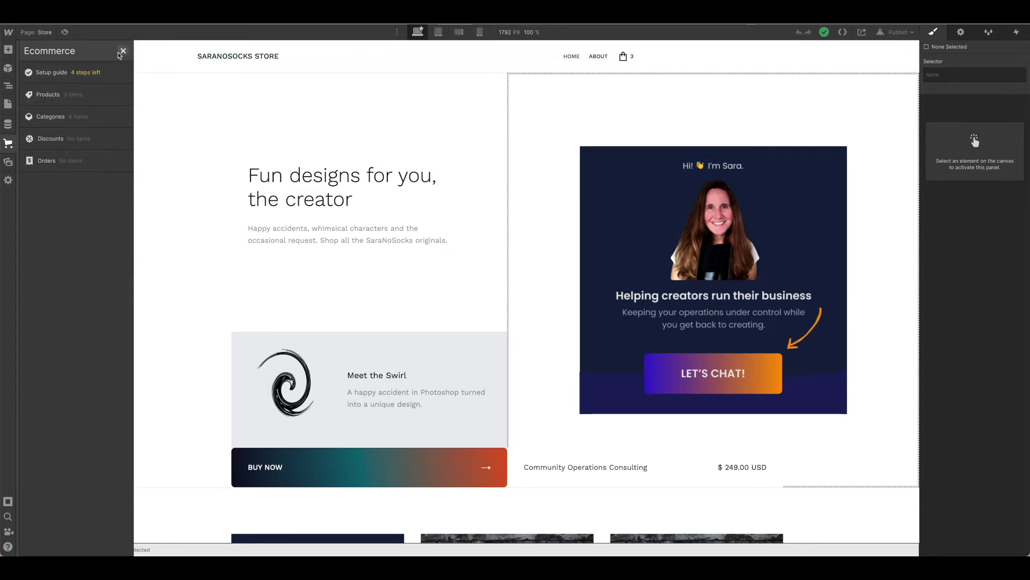
Close the Ecommerce panel and scroll the Pages list down to the Ecommerce Pages
{"action": "left_click", "coordinate": [123, 52]}
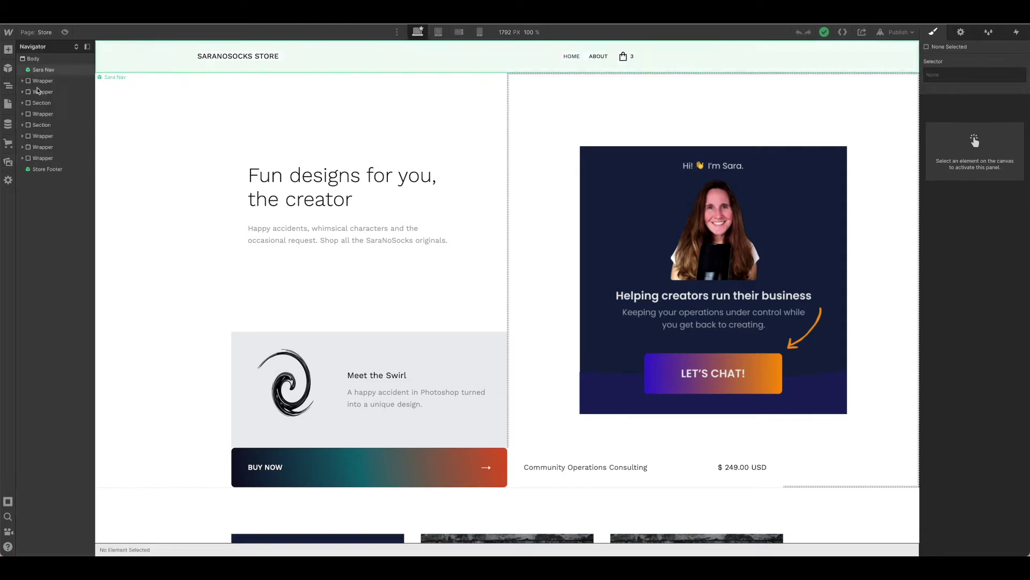
{"action": "left_click", "coordinate": [8, 105]}
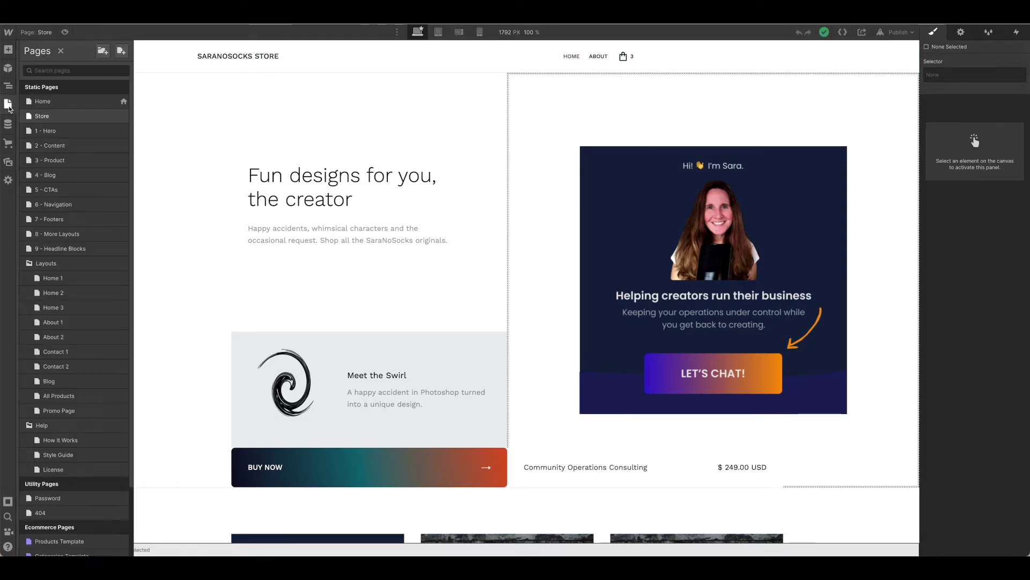
{"action": "scroll", "coordinate": [75, 360], "scroll_direction": "down", "scroll_amount": 2}
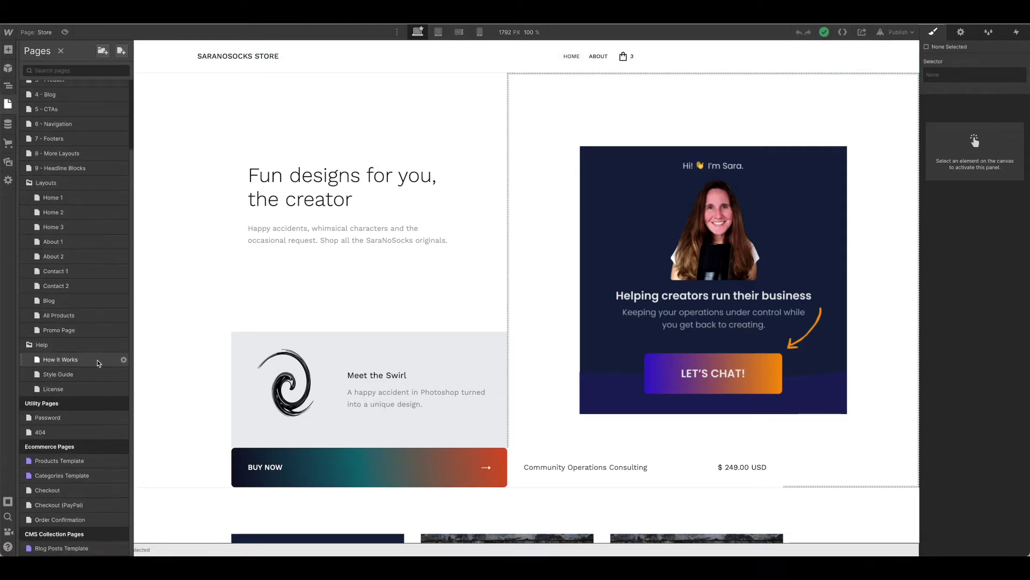
{"action": "scroll", "coordinate": [75, 461], "scroll_direction": "up", "scroll_amount": 1}
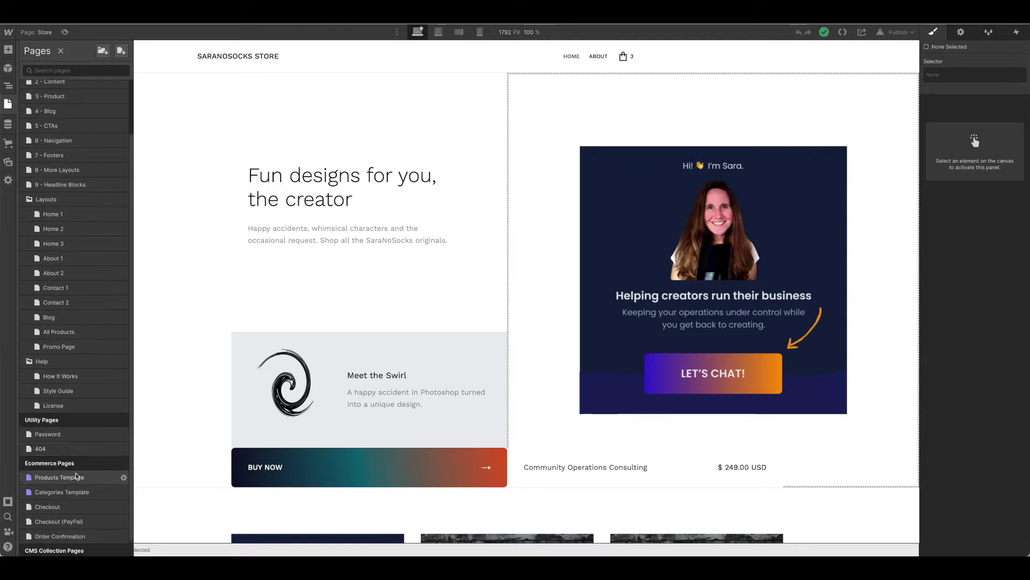
{"action": "scroll", "coordinate": [88, 489], "scroll_direction": "down", "scroll_amount": 1}
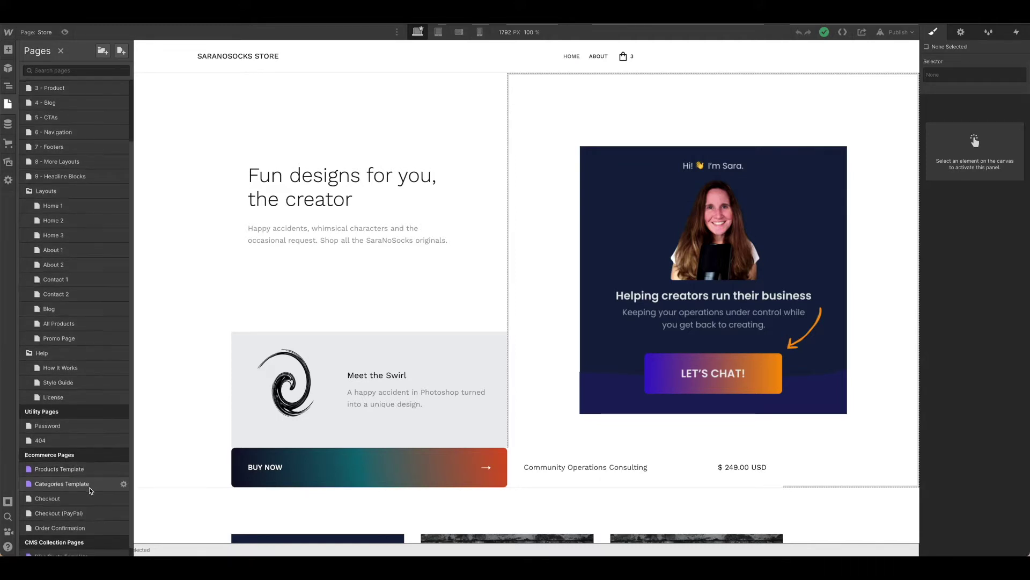
{"action": "scroll", "coordinate": [90, 490], "scroll_direction": "down", "scroll_amount": 1}
{"action": "scroll", "coordinate": [90, 488], "scroll_direction": "up", "scroll_amount": 1}
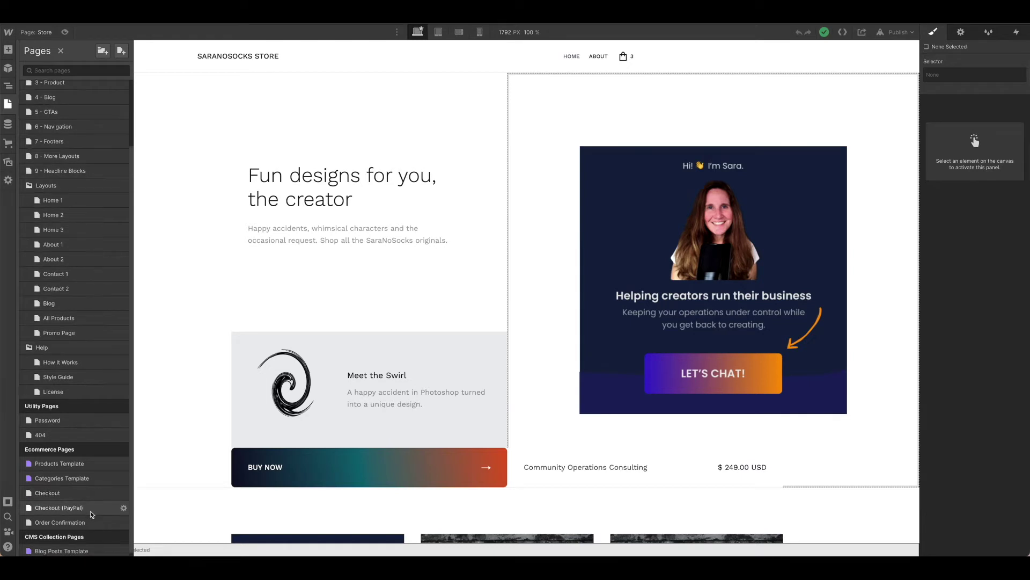
{"action": "scroll", "coordinate": [95, 466], "scroll_direction": "down", "scroll_amount": 1}
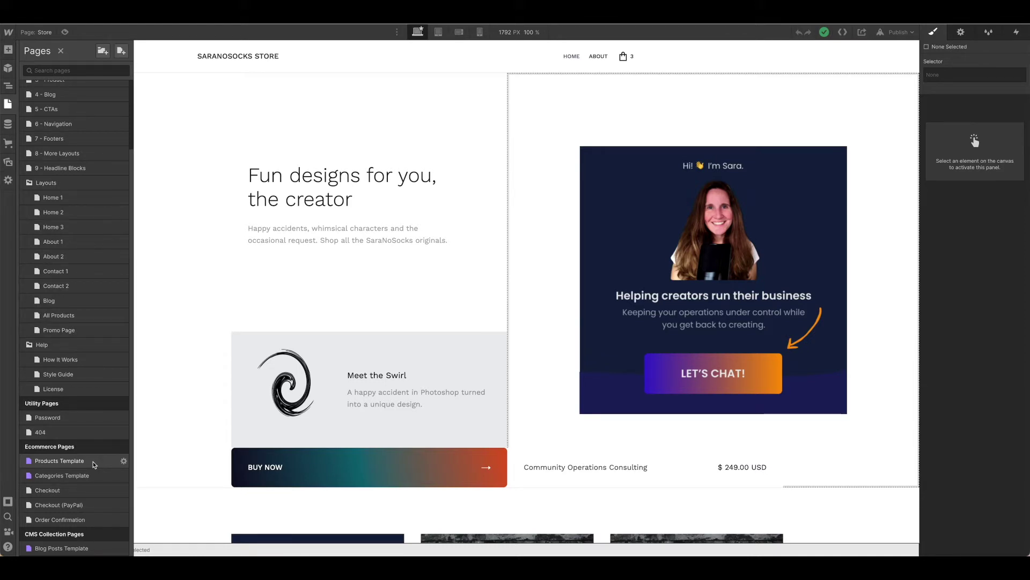
Open the Products Template page and select the Swirl product details block (Hero1 Content)
{"action": "left_click", "coordinate": [92, 462]}
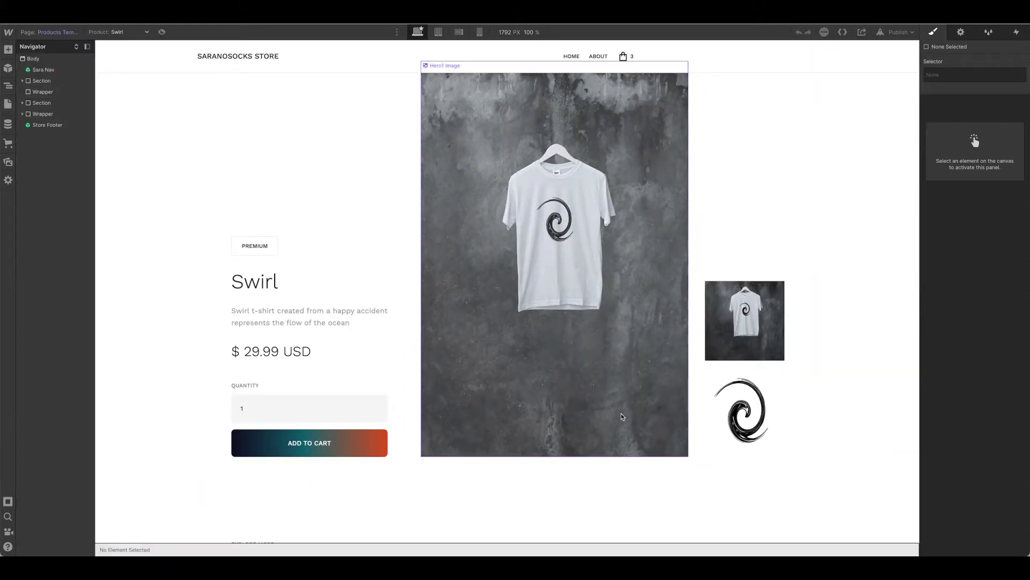
{"action": "scroll", "coordinate": [807, 397], "scroll_direction": "up", "scroll_amount": 1}
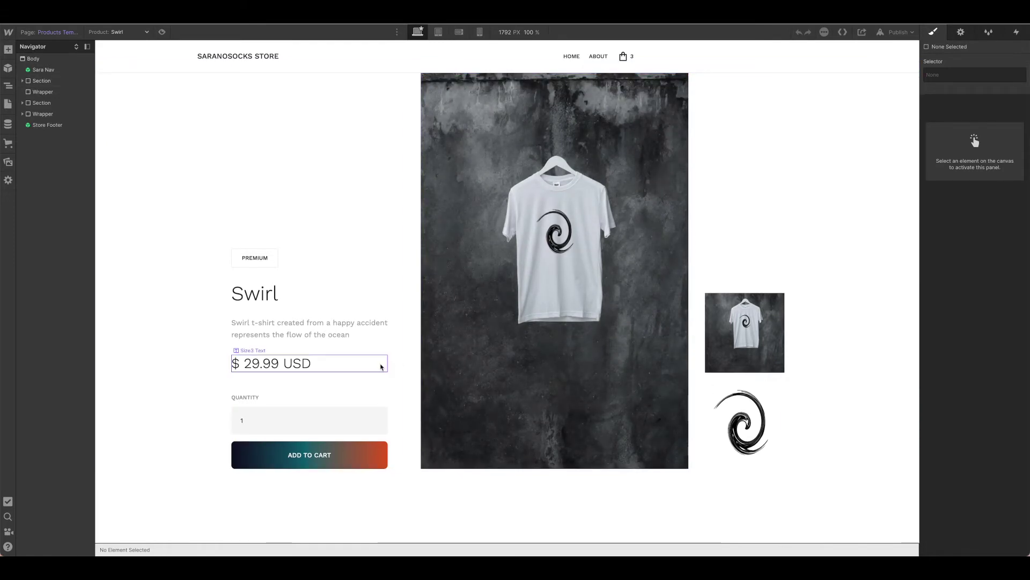
{"action": "left_click", "coordinate": [355, 380]}
{"action": "scroll", "coordinate": [322, 377], "scroll_direction": "down", "scroll_amount": 1}
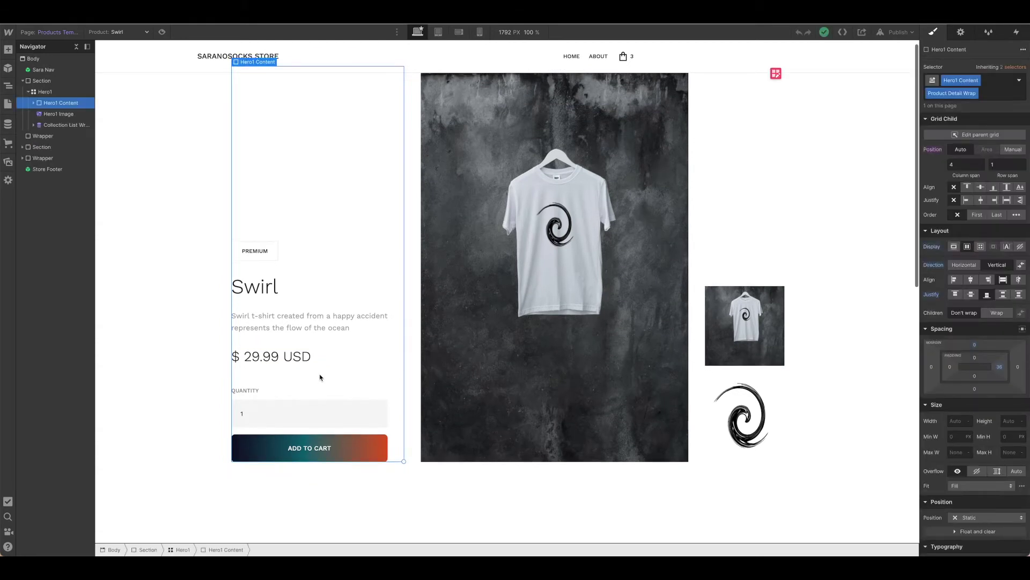
{"action": "scroll", "coordinate": [290, 349], "scroll_direction": "up", "scroll_amount": 1}
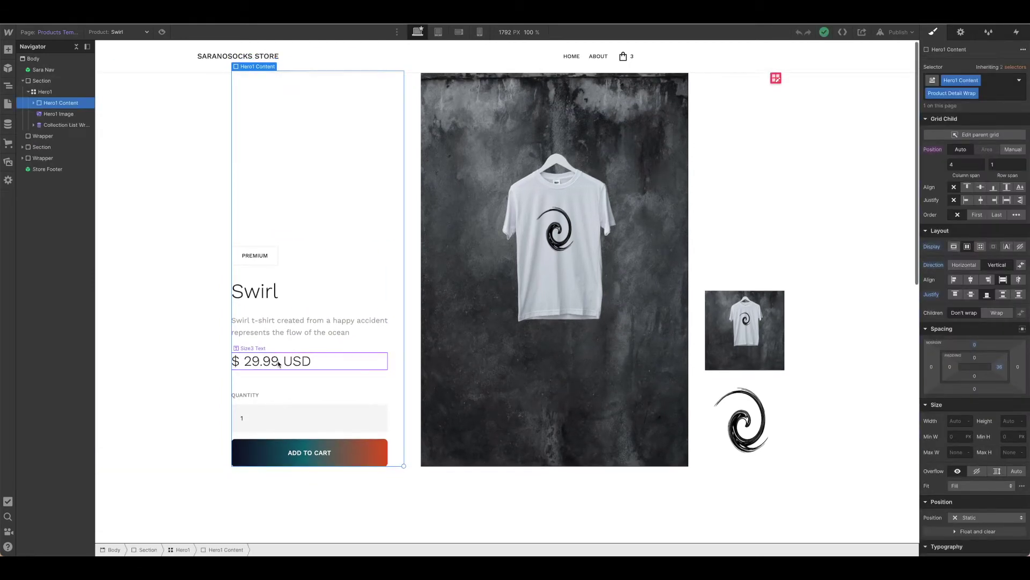
Select the price, the Hero1 Product Name Wrap, and the existing Add to Cart block
{"action": "left_click", "coordinate": [279, 364]}
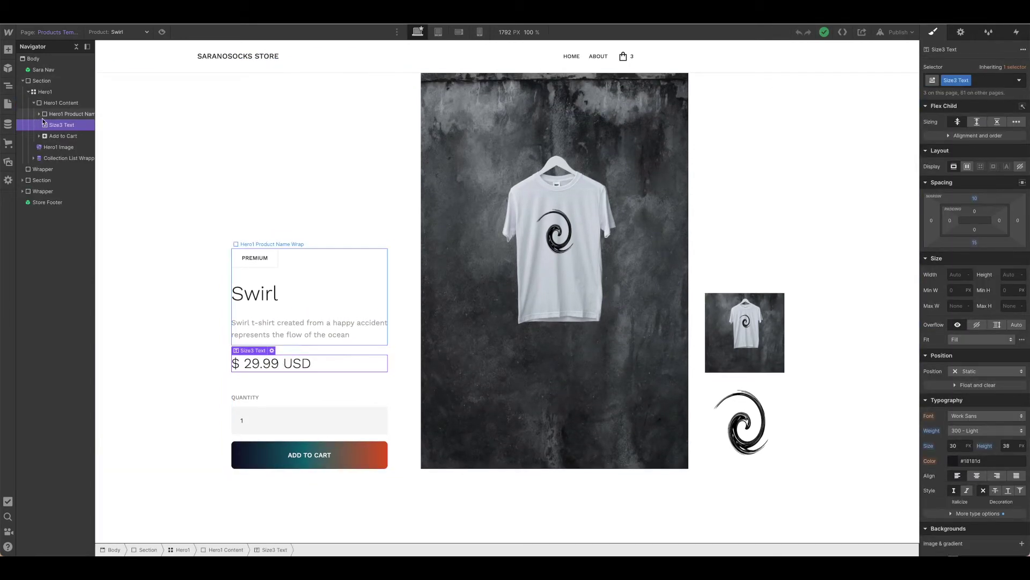
{"action": "left_click", "coordinate": [40, 114]}
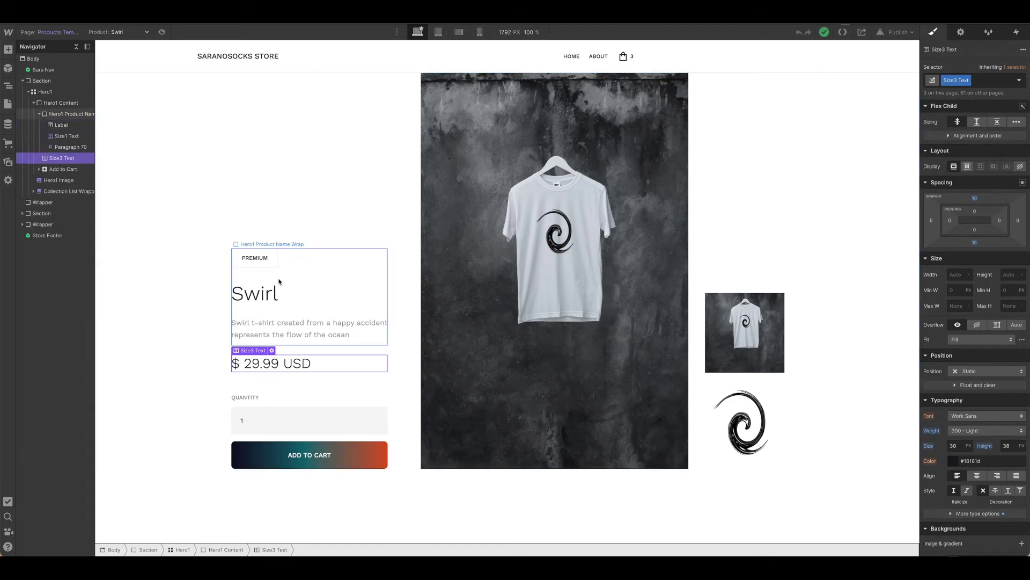
{"action": "left_click", "coordinate": [66, 115]}
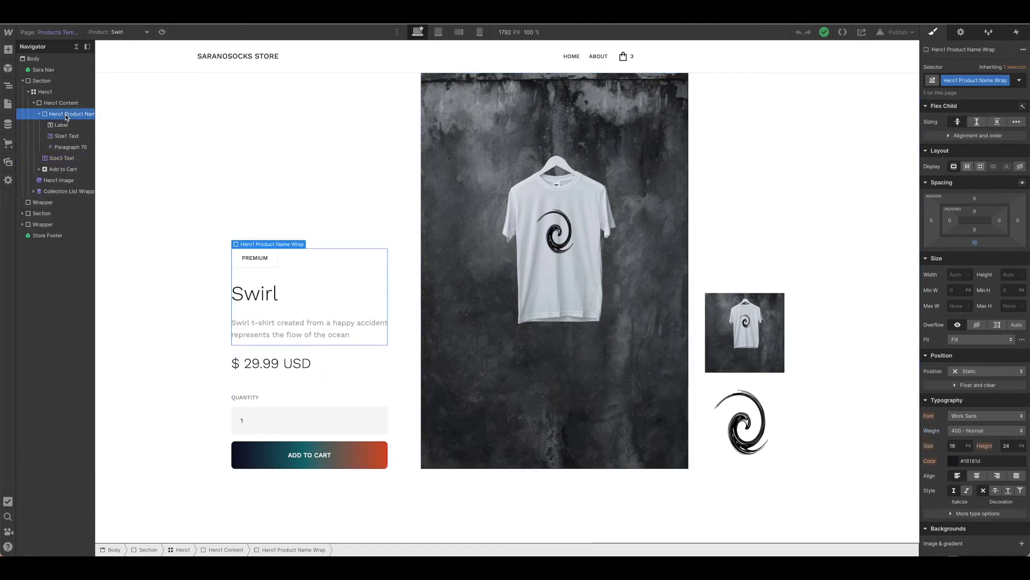
{"action": "left_click", "coordinate": [63, 170]}
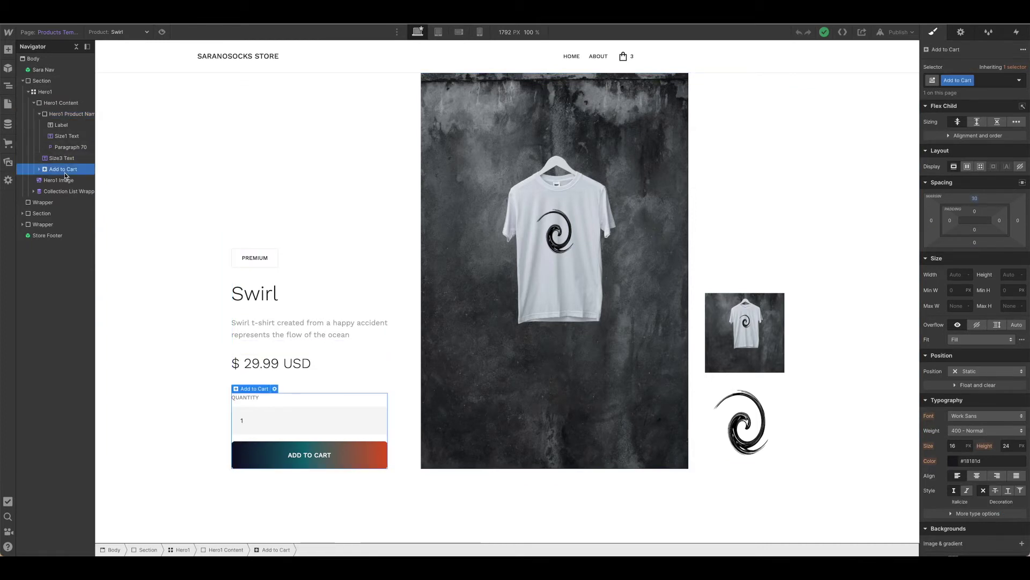
{"action": "left_click", "coordinate": [6, 51]}
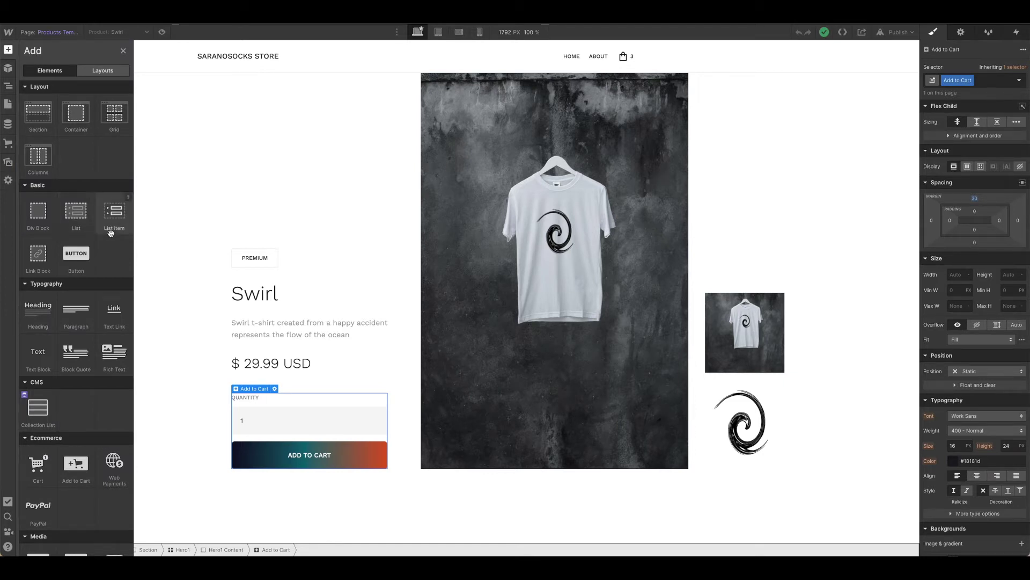
Add a new Add to Cart element below the Swirl price and preview its Out of stock and Error states
{"action": "scroll", "coordinate": [80, 268], "scroll_direction": "down", "scroll_amount": 4}
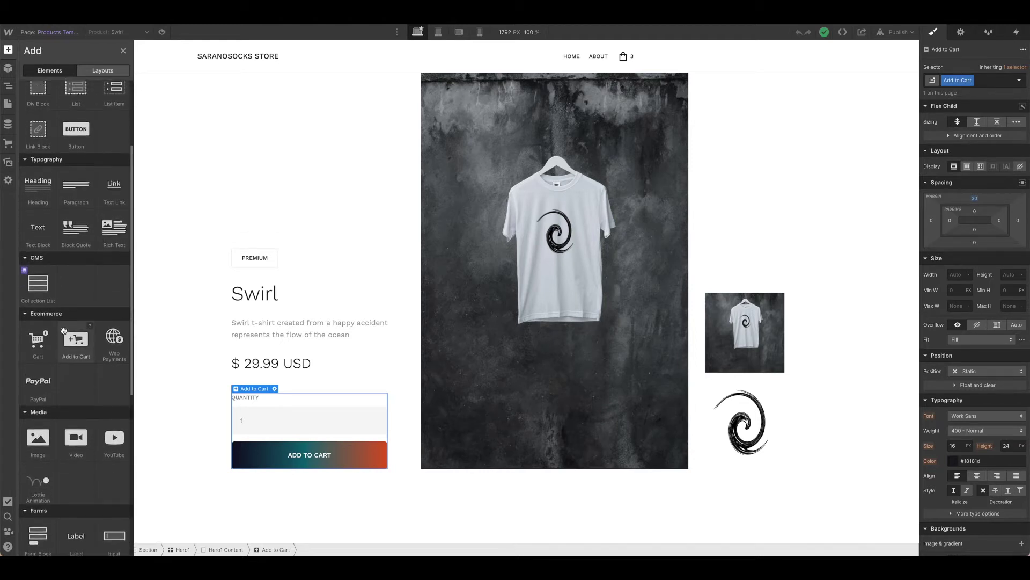
{"action": "left_click_drag", "start_coordinate": [74, 367], "coordinate": [288, 381]}
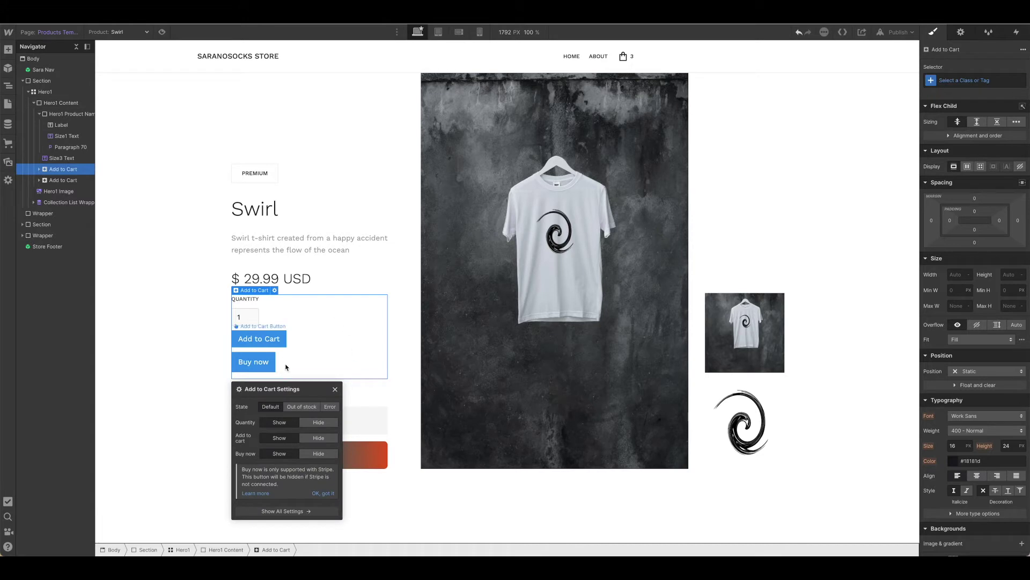
{"action": "left_click", "coordinate": [301, 407]}
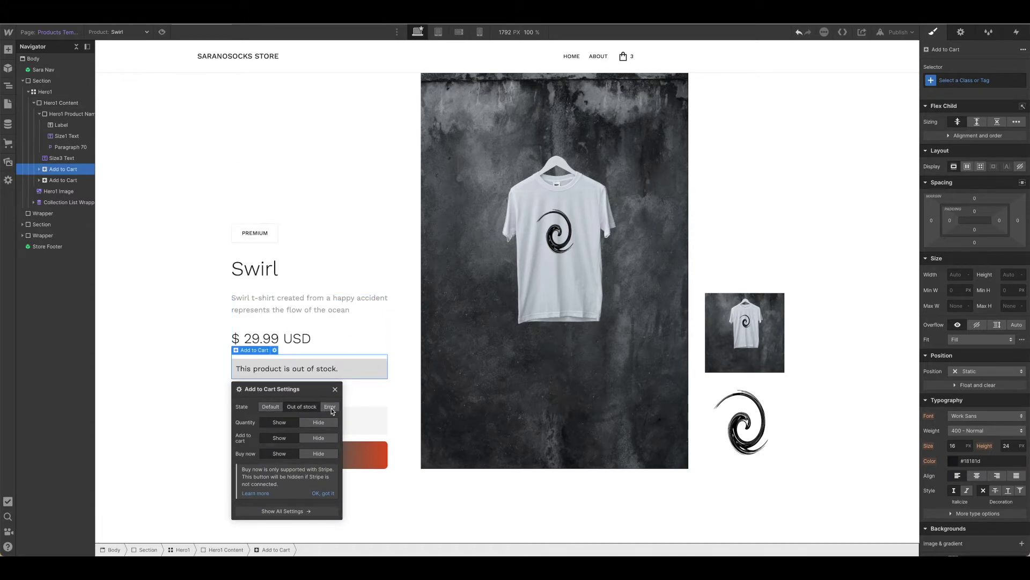
{"action": "left_click", "coordinate": [330, 407]}
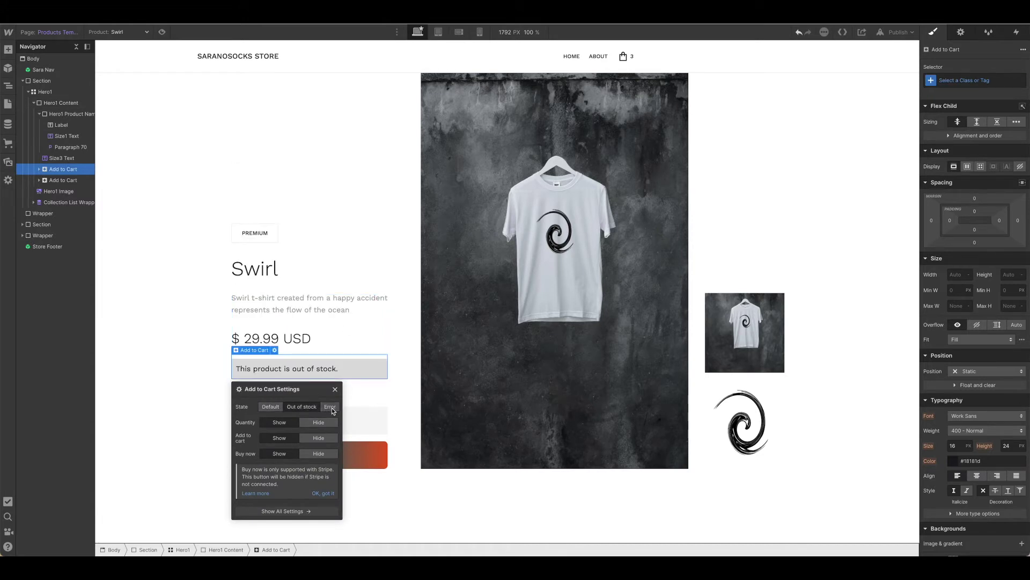
{"action": "left_click", "coordinate": [271, 407]}
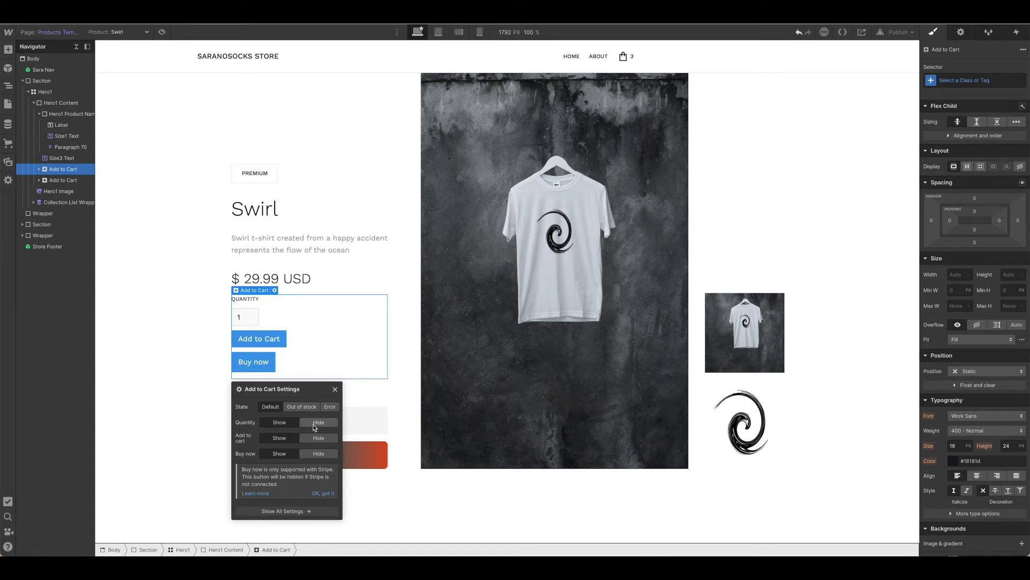
Hide and then re-show the Add to Cart and Buy now buttons
{"action": "left_click", "coordinate": [317, 439]}
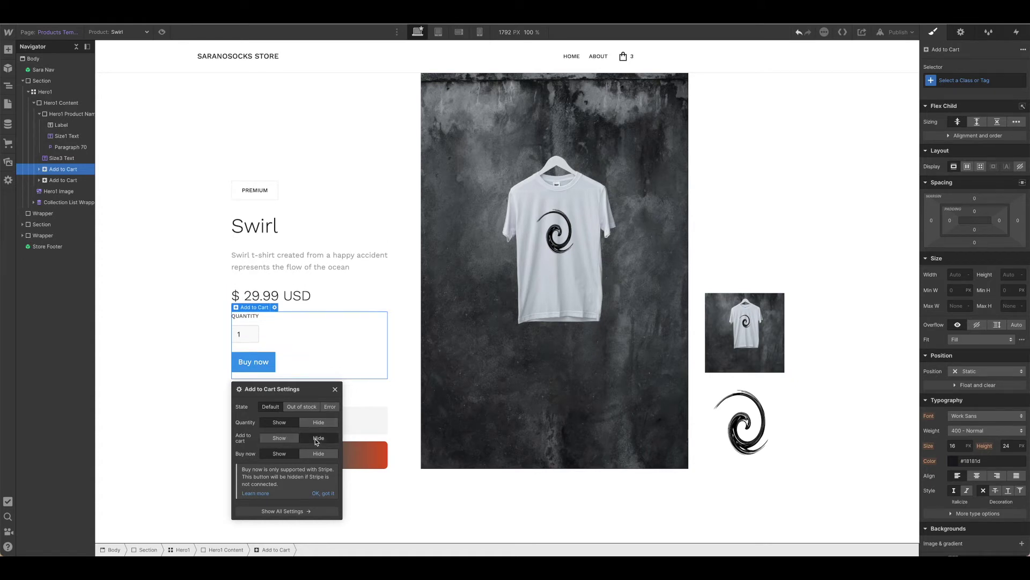
{"action": "left_click", "coordinate": [292, 438]}
{"action": "left_click", "coordinate": [319, 455]}
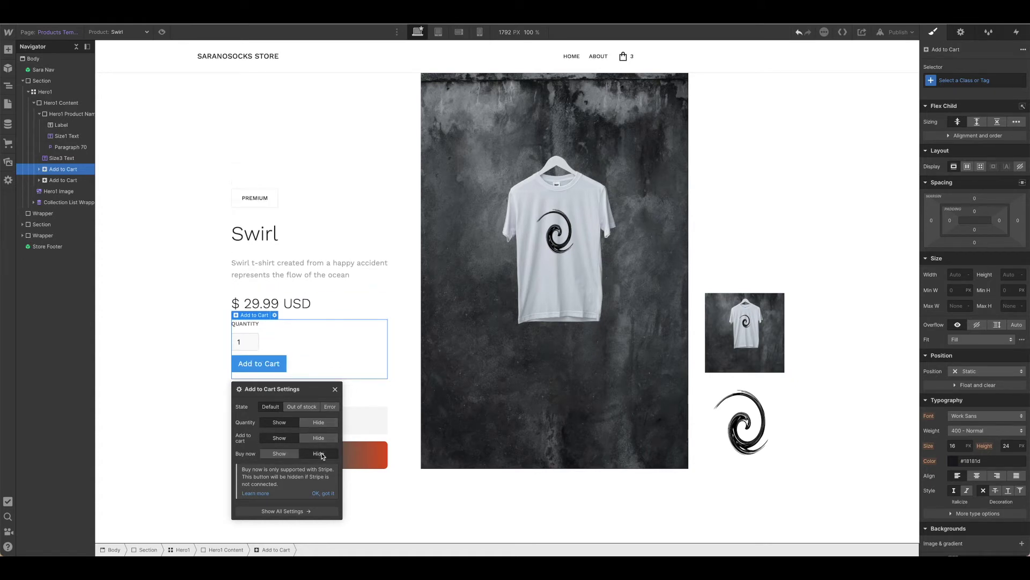
{"action": "left_click", "coordinate": [281, 452]}
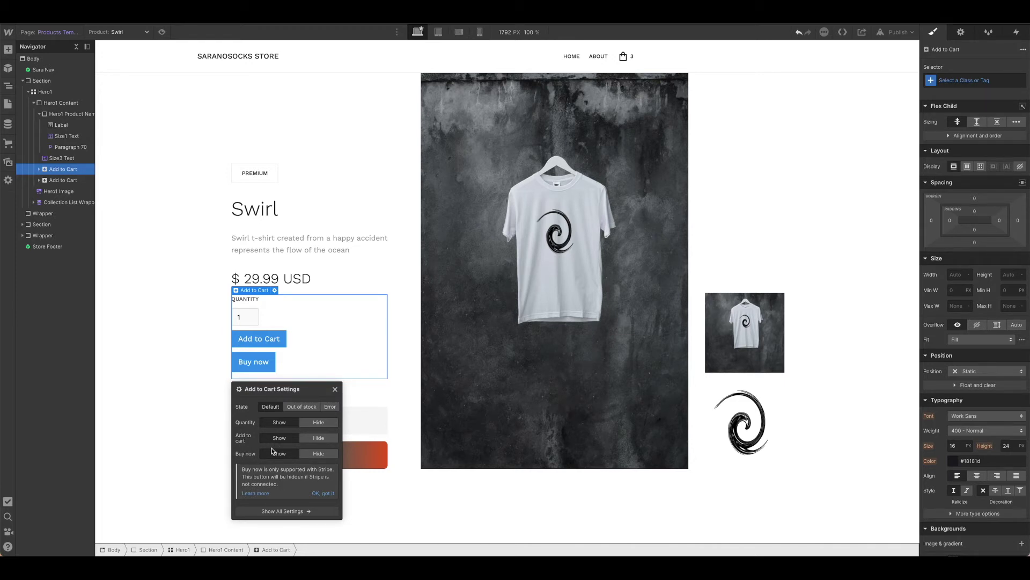
Preview Out of stock and Error again, return to Default, and close the settings
{"action": "left_click", "coordinate": [301, 407]}
{"action": "left_click", "coordinate": [330, 407]}
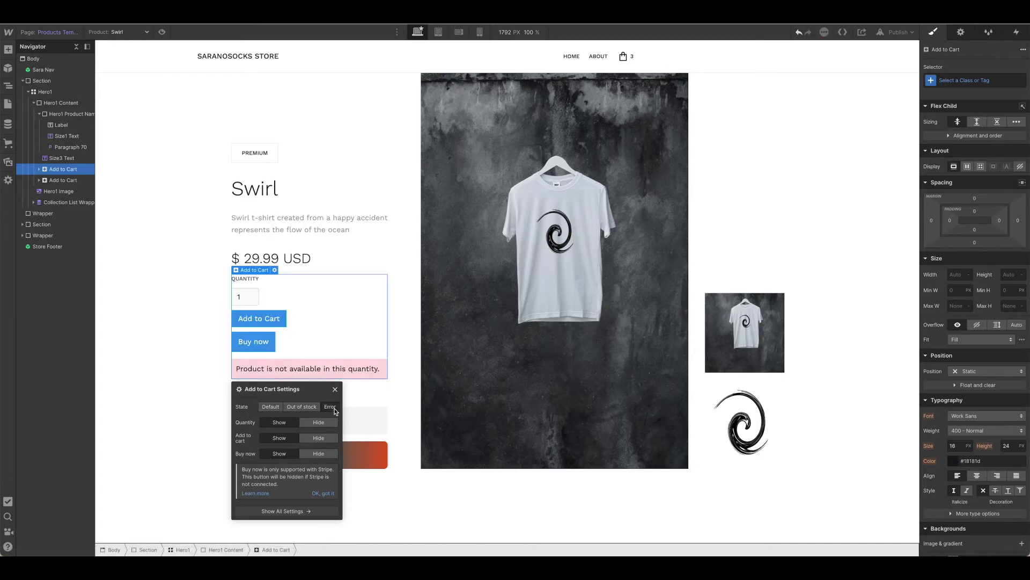
{"action": "left_click", "coordinate": [271, 406]}
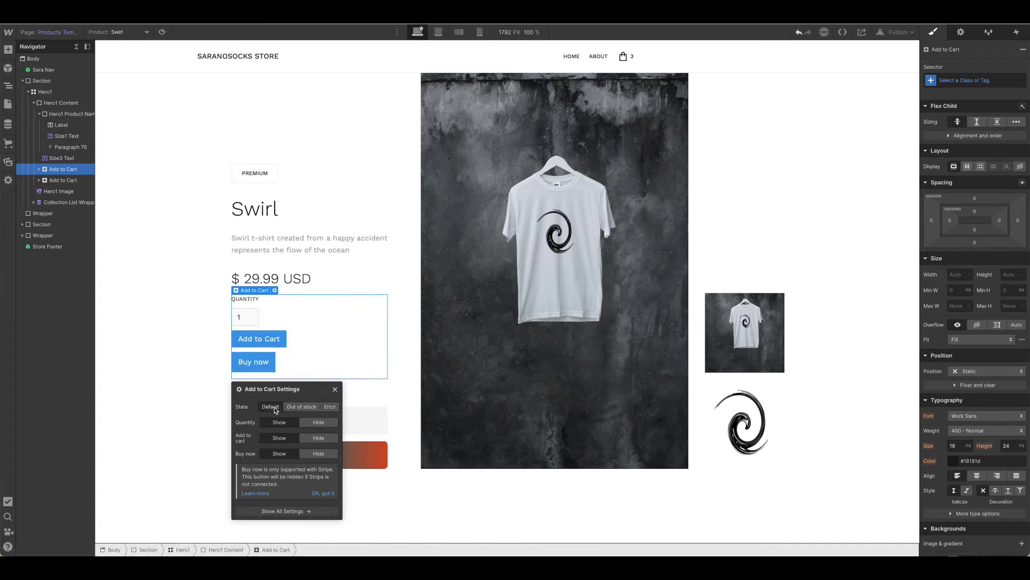
{"action": "left_click", "coordinate": [338, 393]}
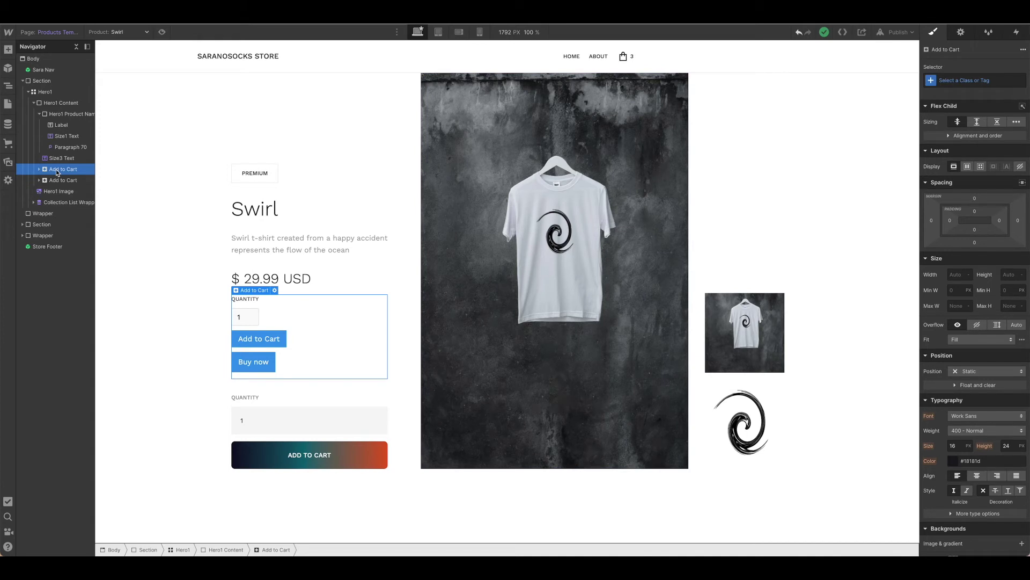
Delete the duplicate unstyled Add to Cart and inspect the Default State's Option List settings
{"action": "key", "text": "Delete"}
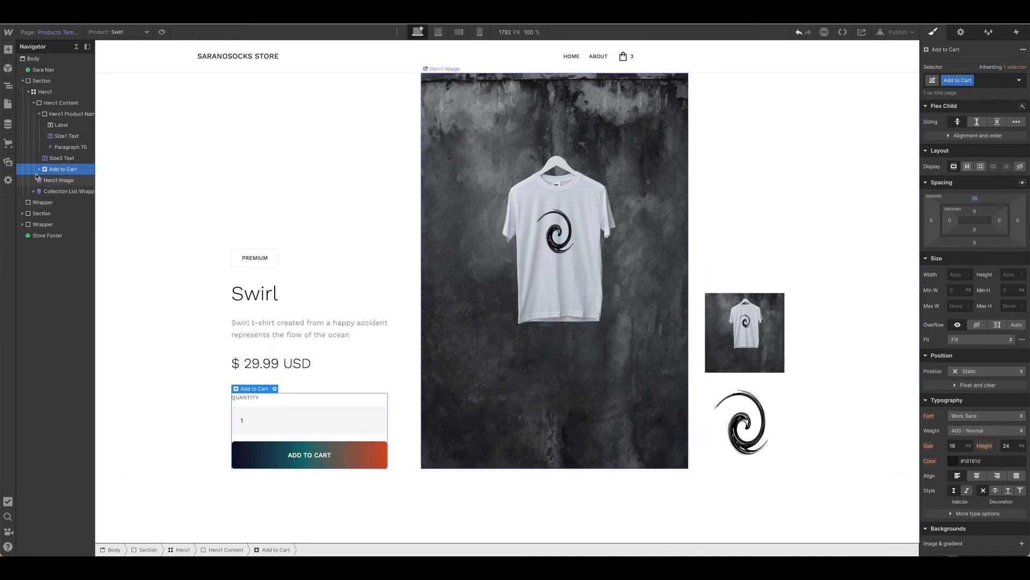
{"action": "left_click", "coordinate": [39, 169]}
{"action": "left_click", "coordinate": [64, 180]}
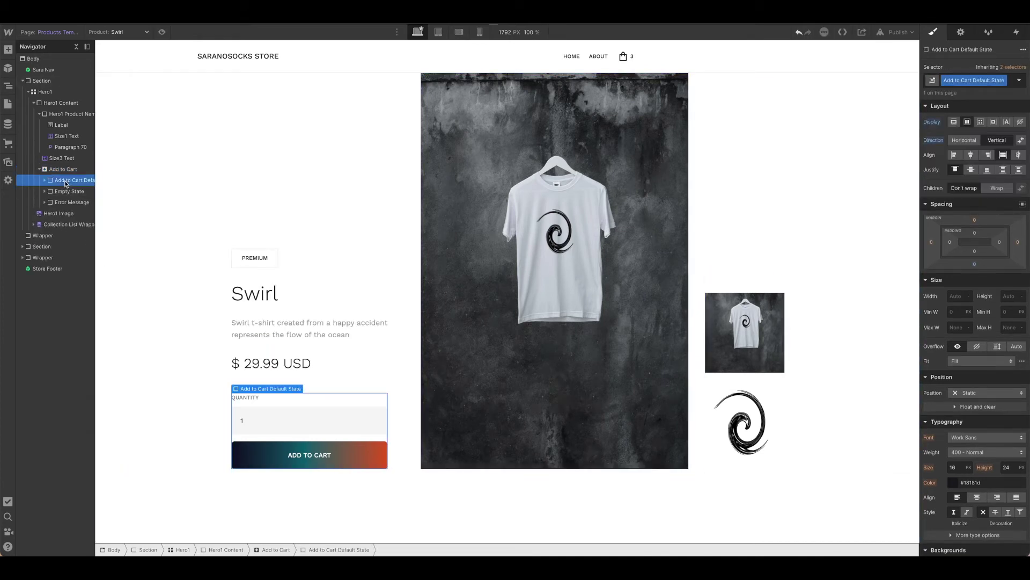
{"action": "left_click", "coordinate": [45, 181]}
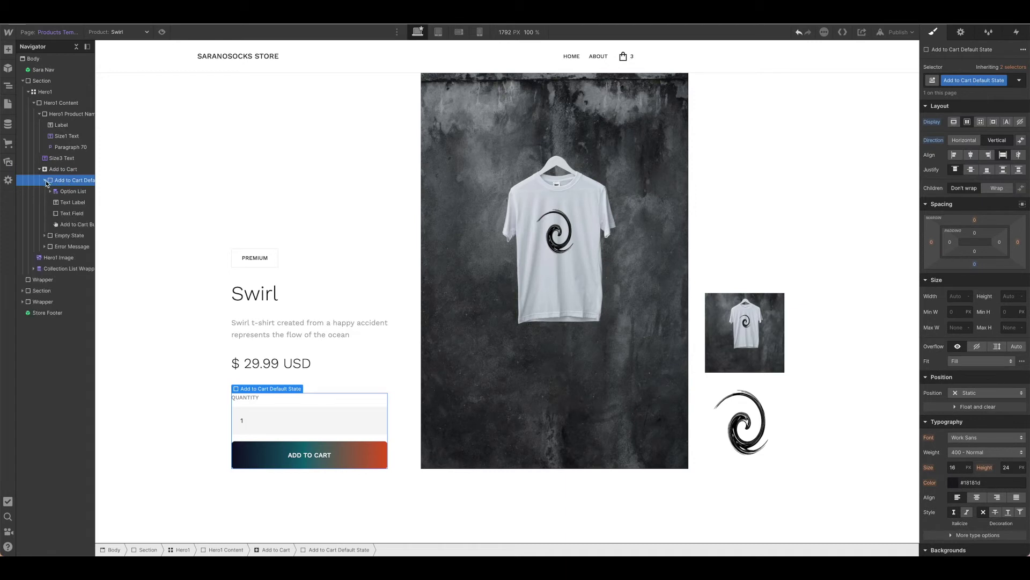
{"action": "left_click", "coordinate": [50, 191]}
{"action": "left_click", "coordinate": [71, 191]}
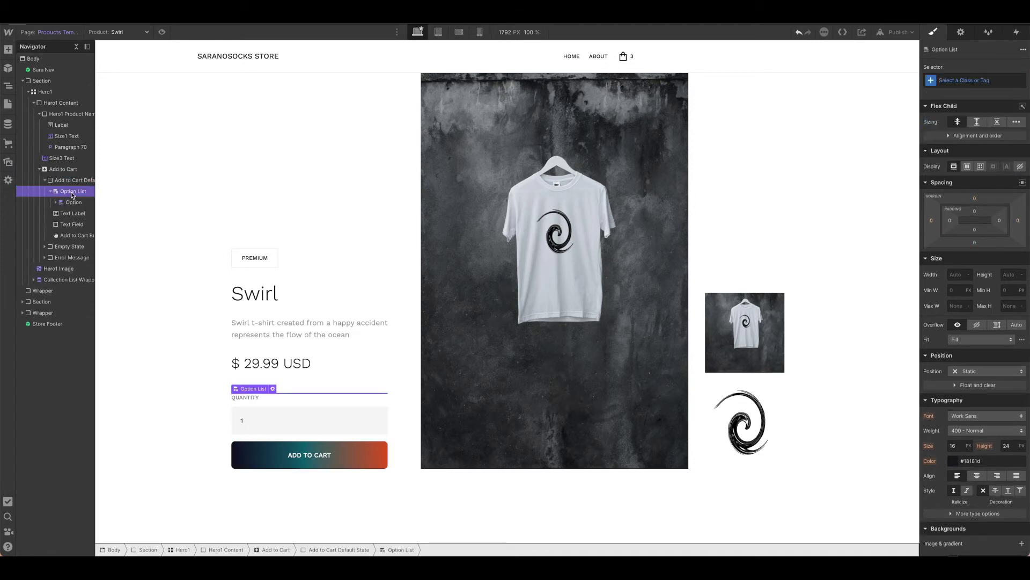
{"action": "left_click", "coordinate": [272, 388]}
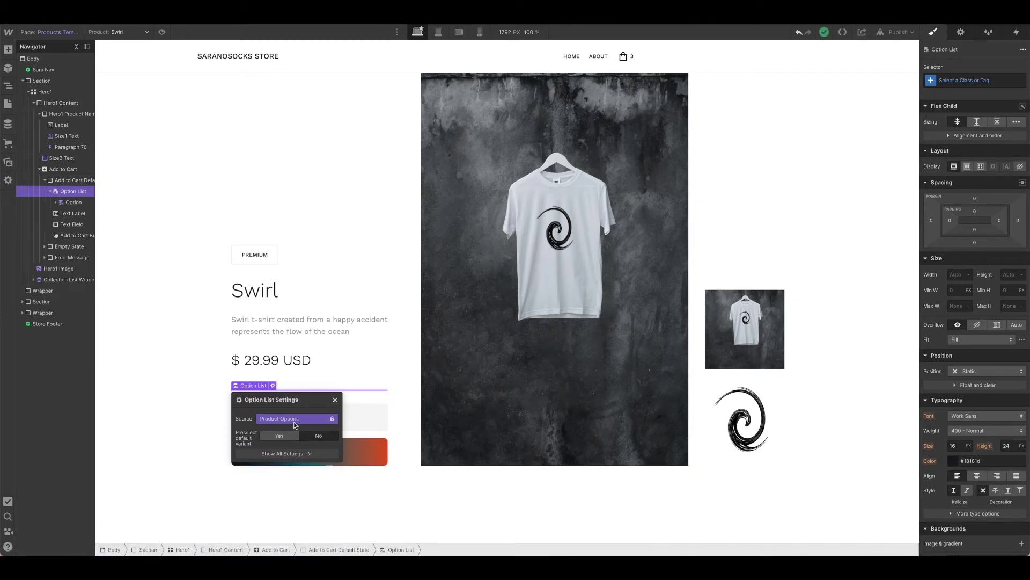
{"action": "left_click", "coordinate": [335, 400]}
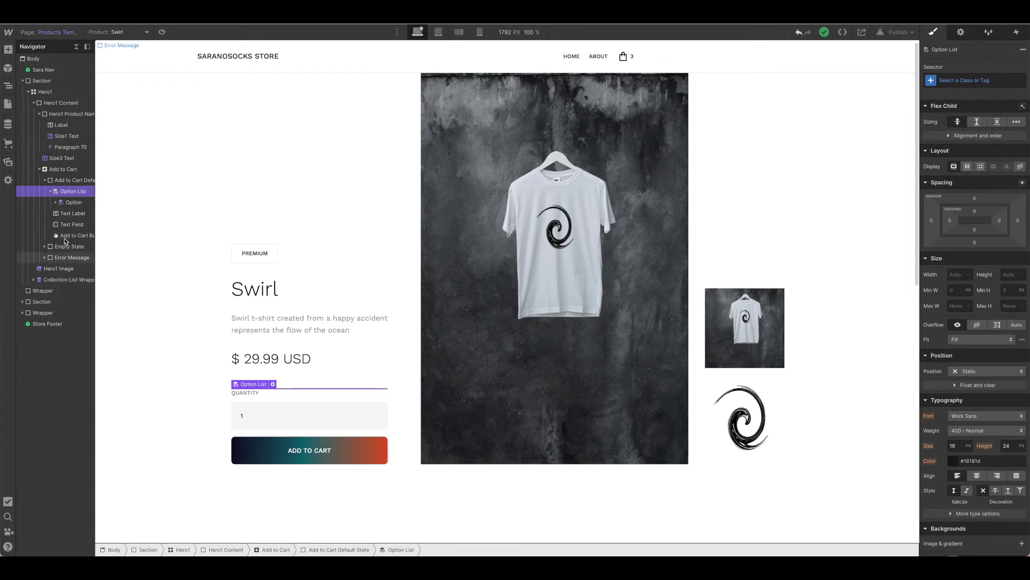
Expand the Option, Empty State and Error Message elements, then select Error Message to display it
{"action": "left_click", "coordinate": [55, 202]}
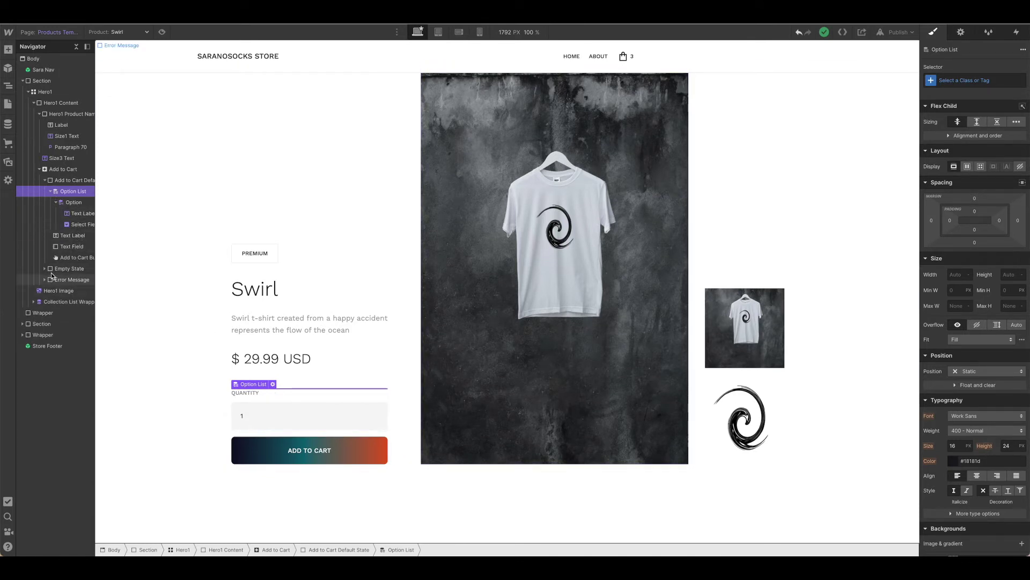
{"action": "left_click", "coordinate": [45, 269]}
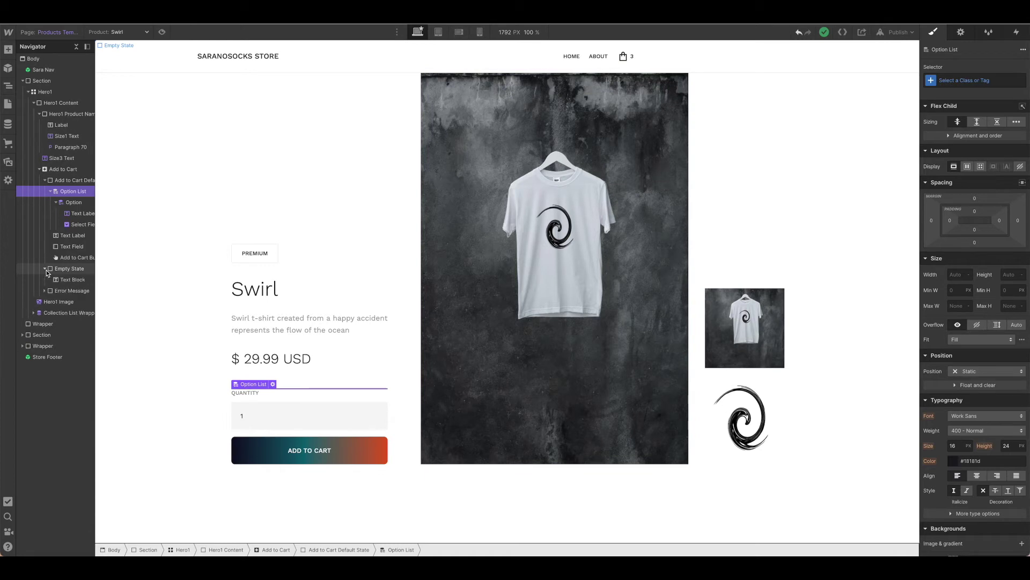
{"action": "left_click", "coordinate": [45, 290]}
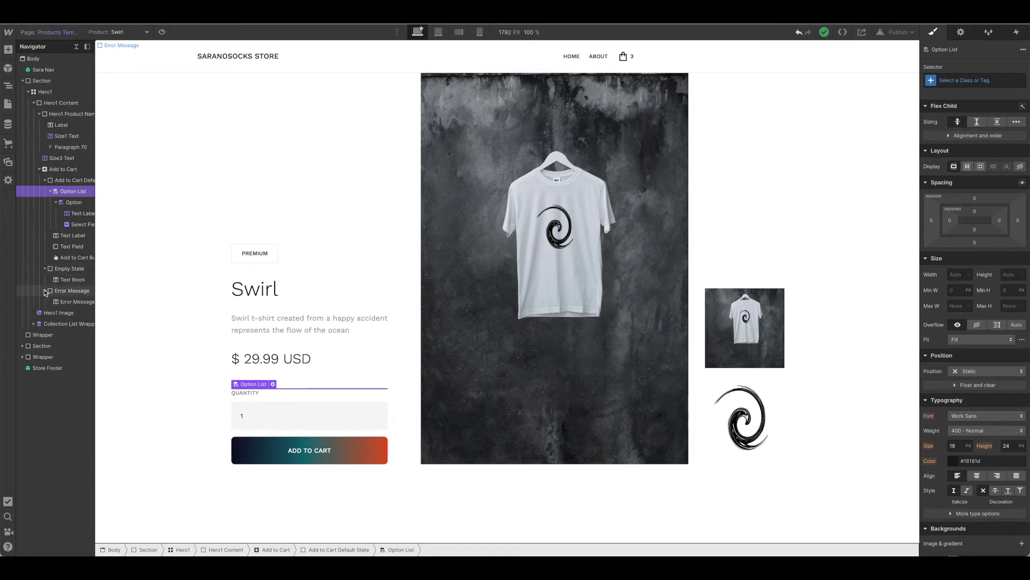
{"action": "left_click", "coordinate": [72, 291]}
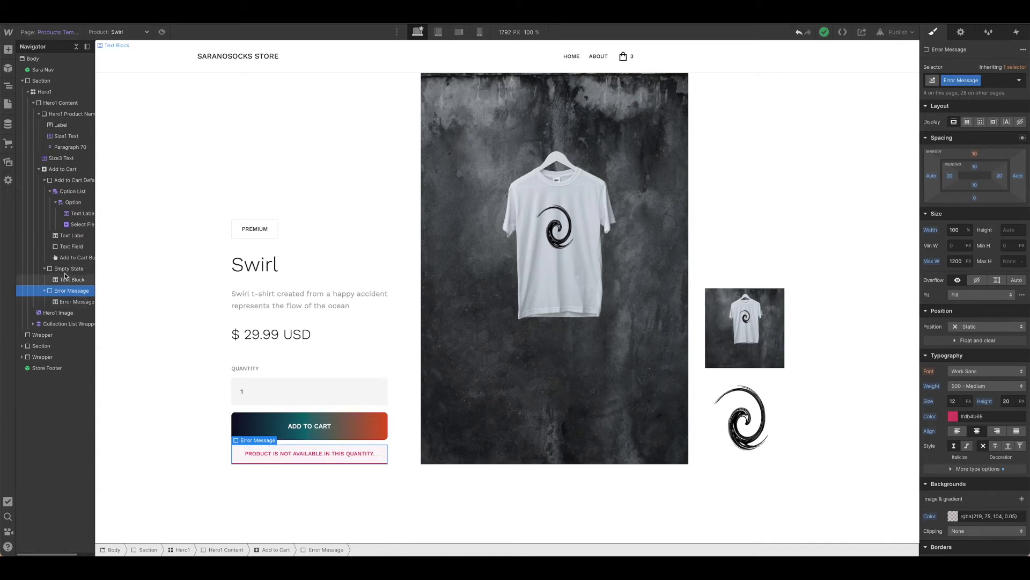
Switch the template preview from Swirl to the Helping Creatives product ($9.99 USD)
{"action": "left_click", "coordinate": [38, 170]}
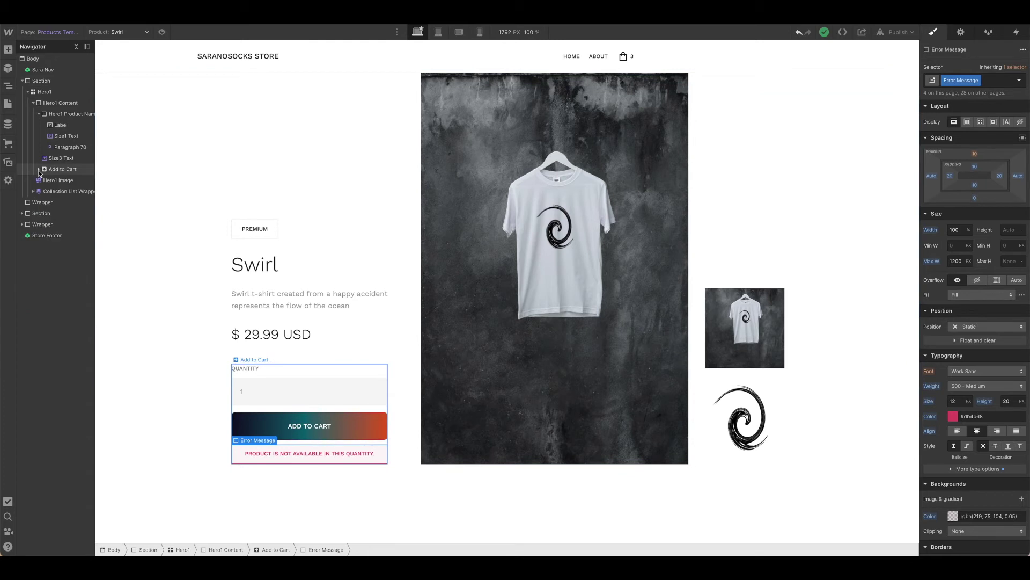
{"action": "left_click", "coordinate": [143, 32]}
{"action": "left_click", "coordinate": [109, 56]}
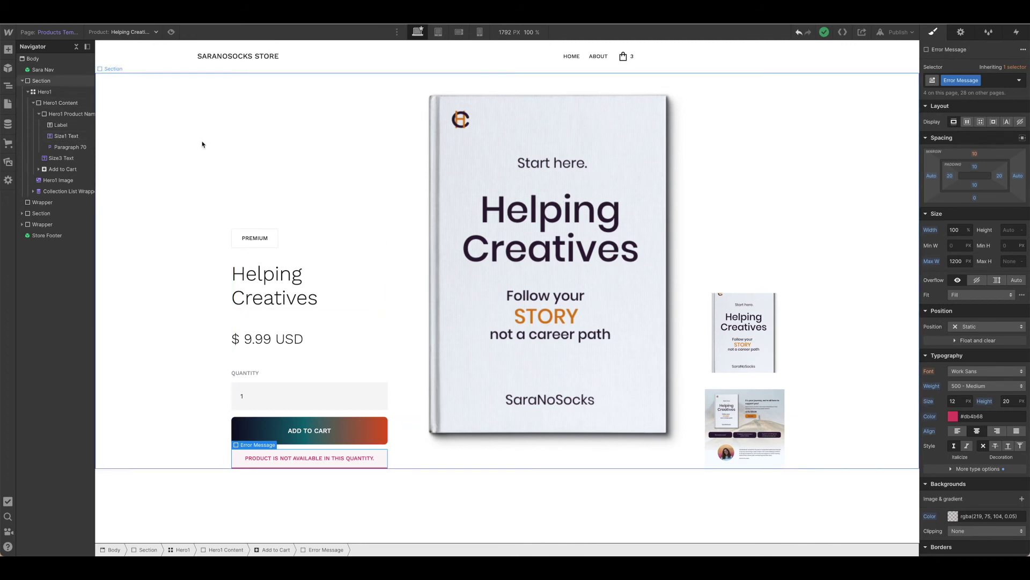
{"action": "left_click", "coordinate": [37, 70]}
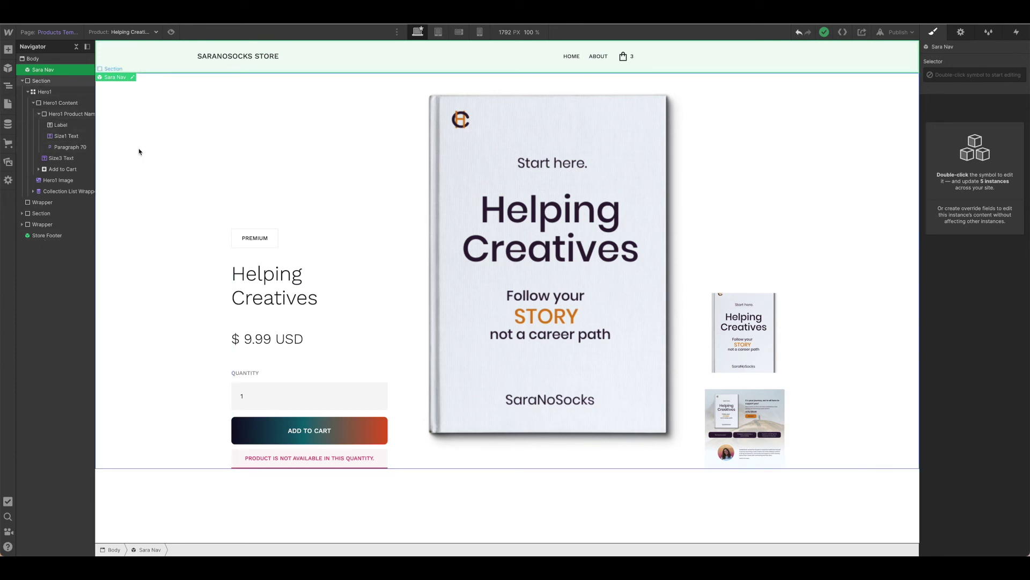
Open the Categories Template and scroll through the Stickers category preview with the featured Swirl product
{"action": "left_click", "coordinate": [42, 33]}
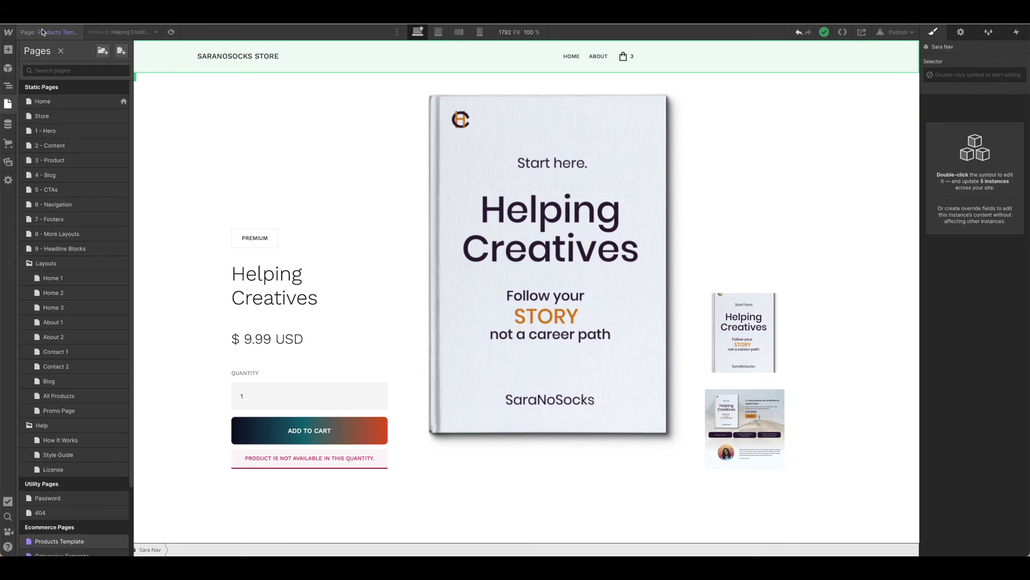
{"action": "scroll", "coordinate": [80, 179], "scroll_direction": "down", "scroll_amount": 3}
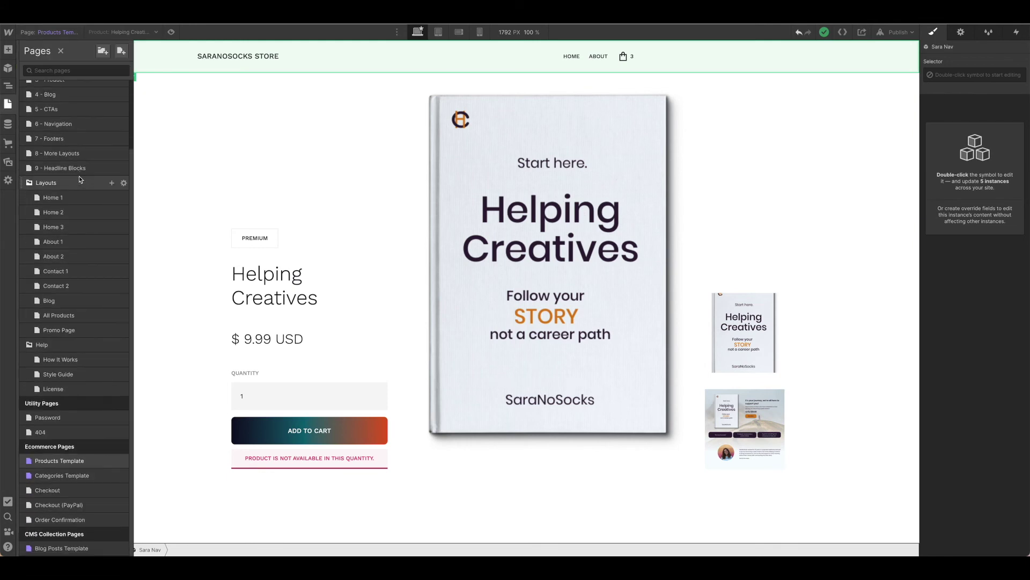
{"action": "left_click", "coordinate": [77, 477]}
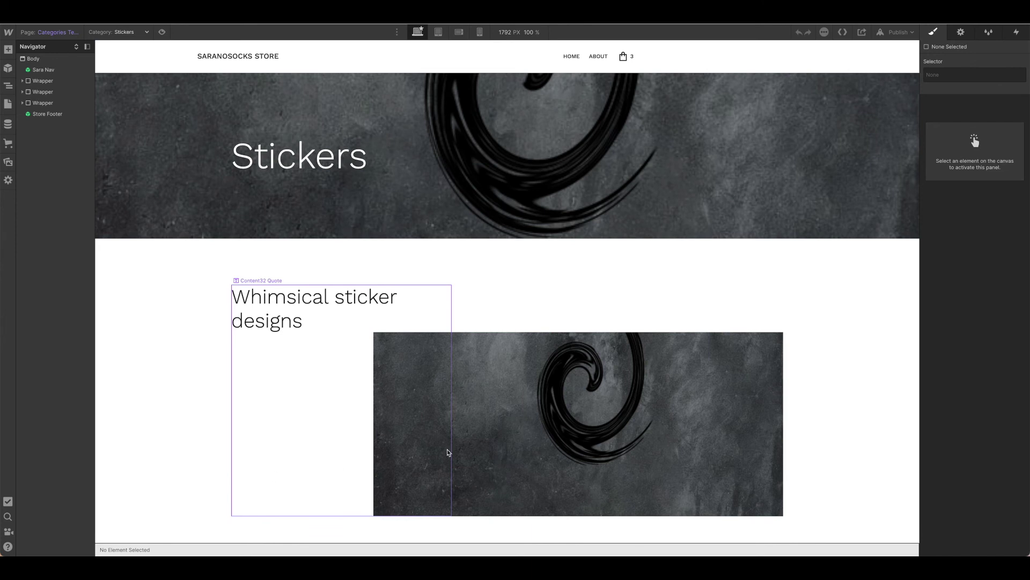
{"action": "scroll", "coordinate": [571, 444], "scroll_direction": "down", "scroll_amount": 4}
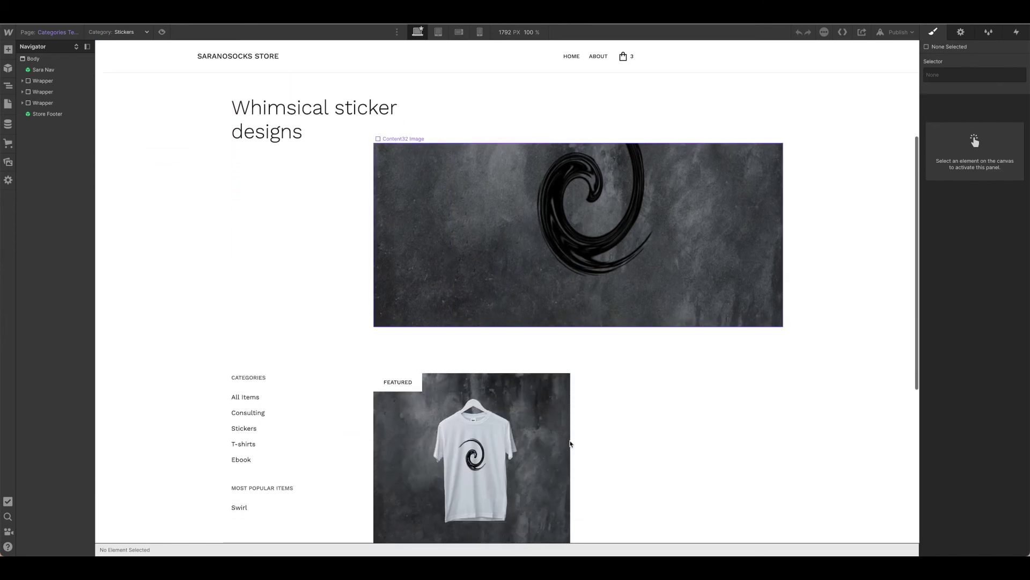
{"action": "scroll", "coordinate": [570, 444], "scroll_direction": "down", "scroll_amount": 1}
{"action": "scroll", "coordinate": [570, 444], "scroll_direction": "up", "scroll_amount": 5}
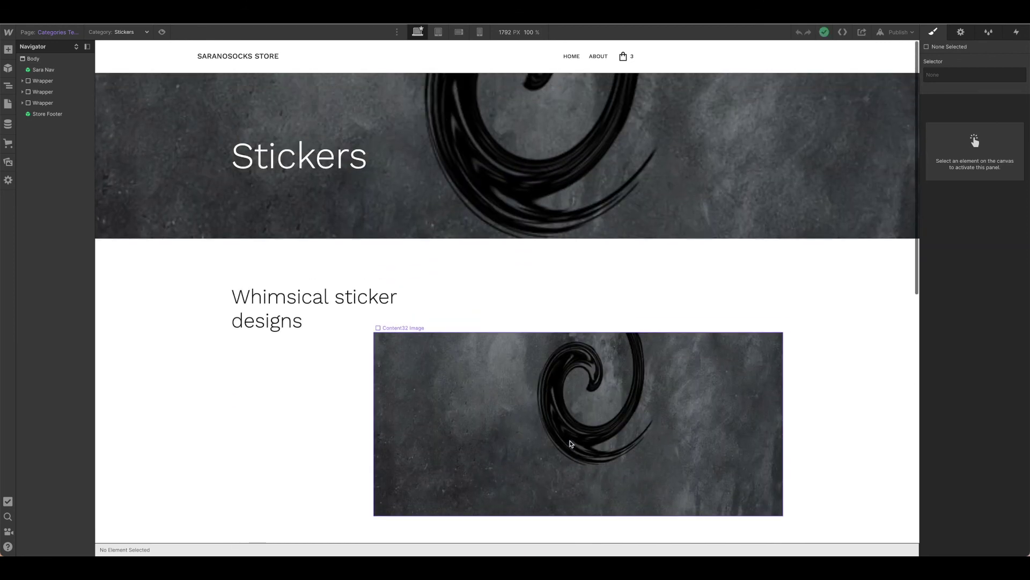
{"action": "scroll", "coordinate": [570, 444], "scroll_direction": "down", "scroll_amount": 1}
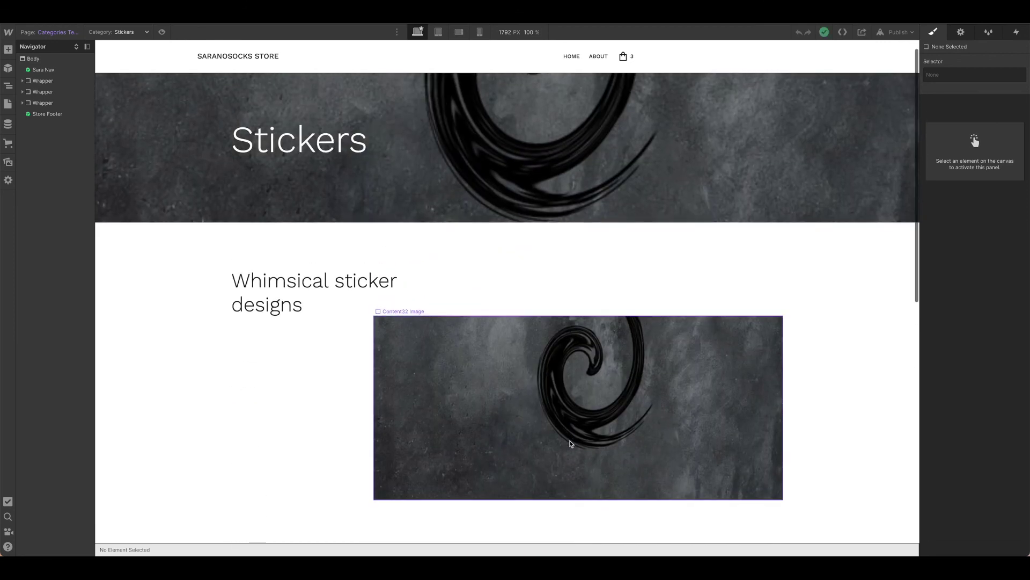
{"action": "scroll", "coordinate": [570, 444], "scroll_direction": "down", "scroll_amount": 1}
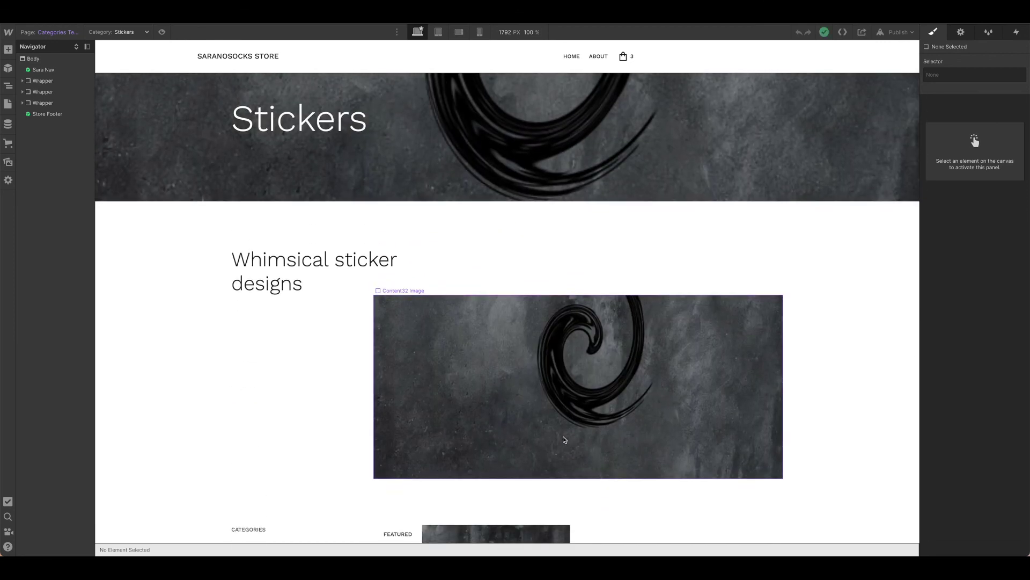
{"action": "scroll", "coordinate": [563, 438], "scroll_direction": "down", "scroll_amount": 6}
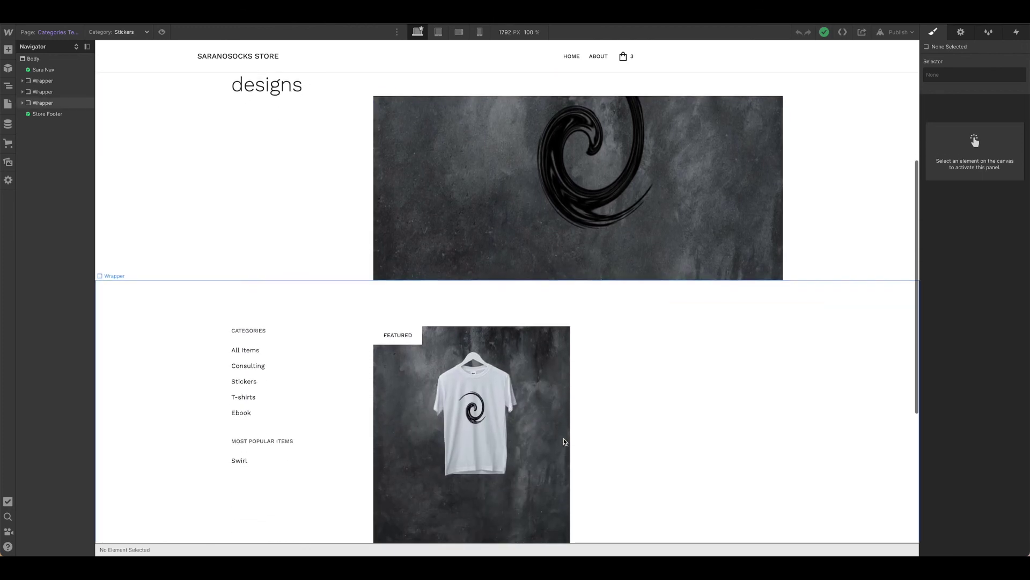
{"action": "scroll", "coordinate": [563, 441], "scroll_direction": "down", "scroll_amount": 7}
{"action": "key", "text": "p"}
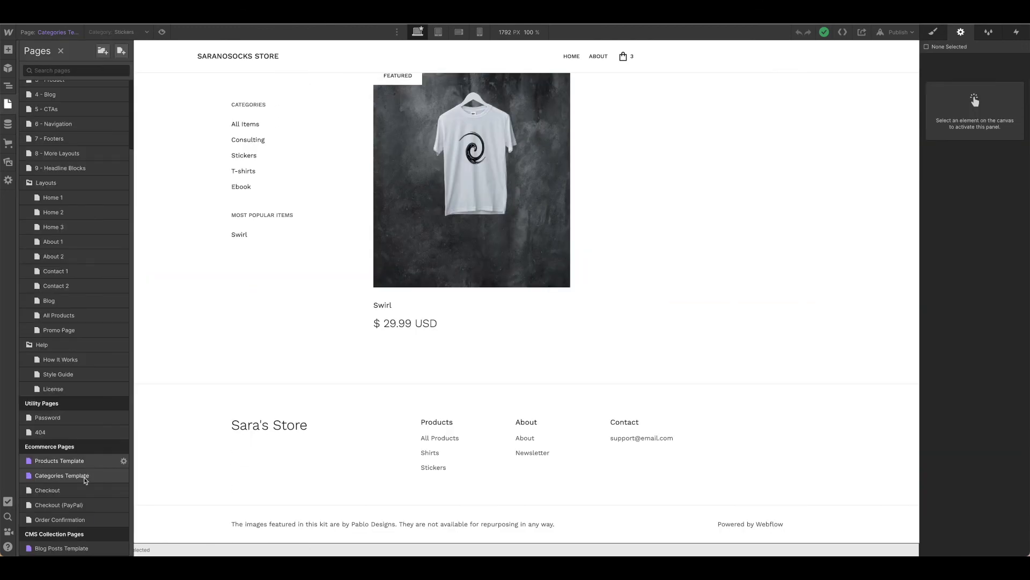